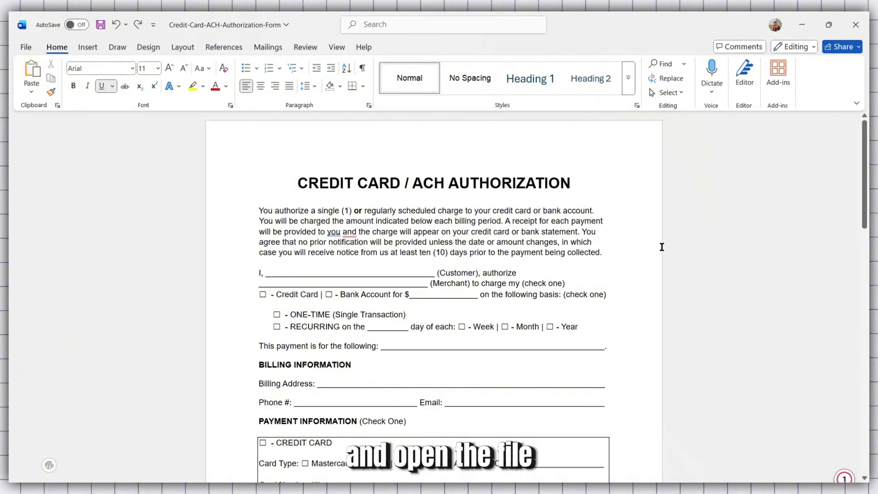
Scroll through the authorization form to locate the customer signature field
scroll(368, 210, "down", 1)
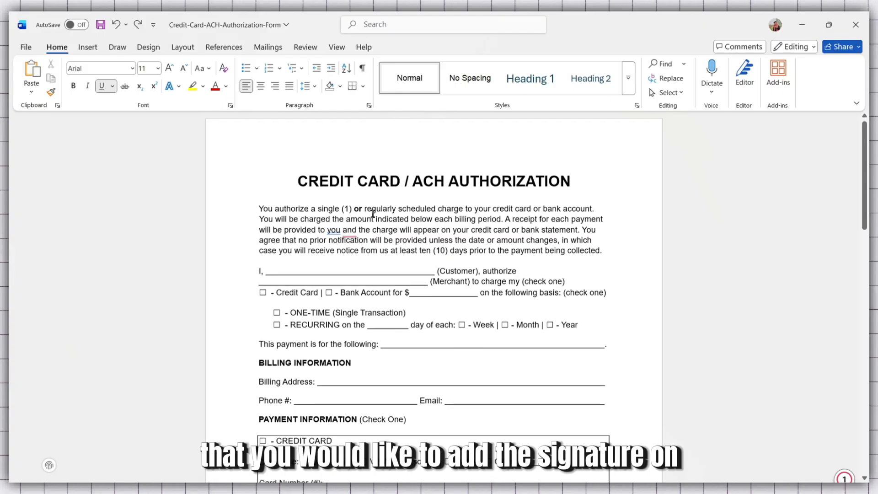
scroll(389, 195, "up", 1)
scroll(457, 202, "down", 1)
scroll(489, 226, "up", 1)
left_click(489, 226)
scroll(514, 247, "down", 3)
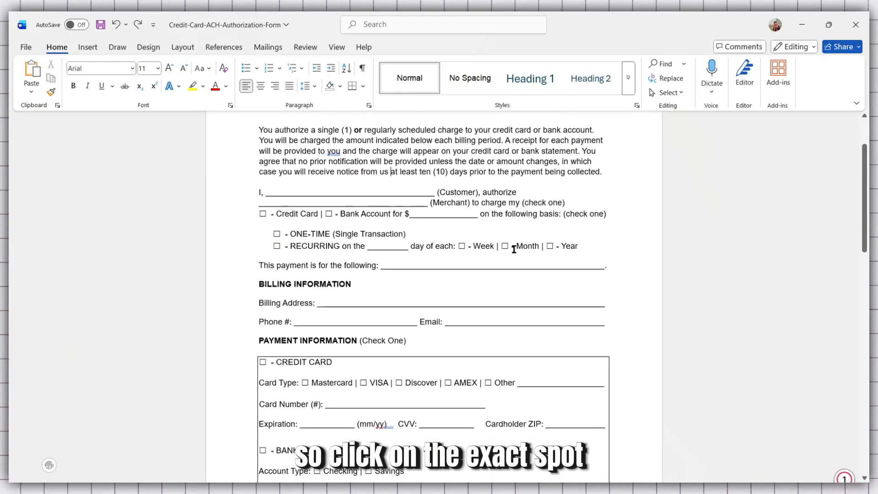
scroll(514, 249, "down", 5)
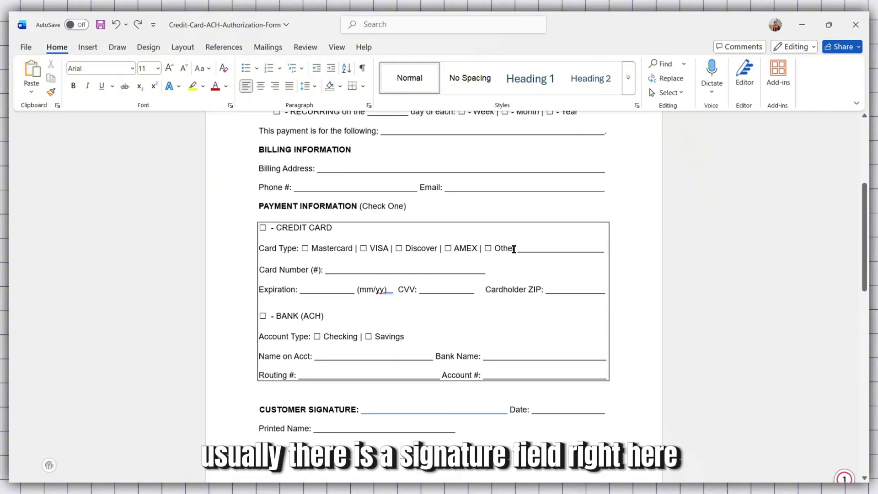
scroll(429, 374, "down", 2)
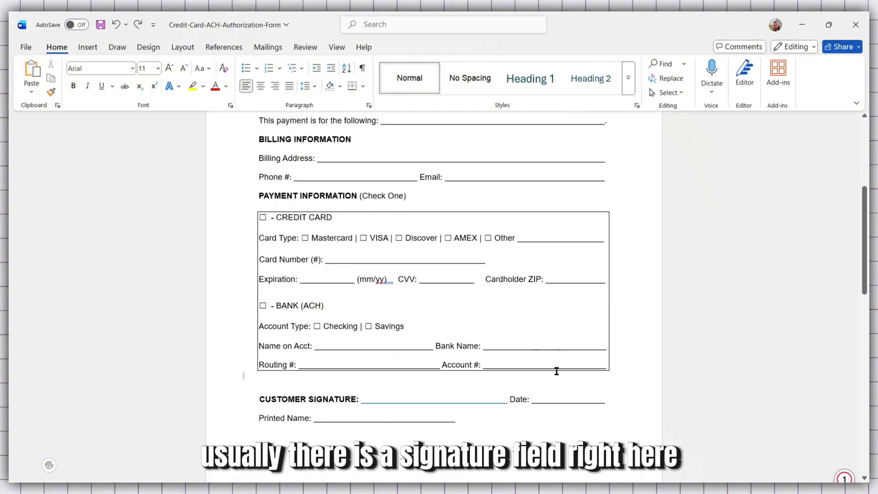
left_click(377, 356)
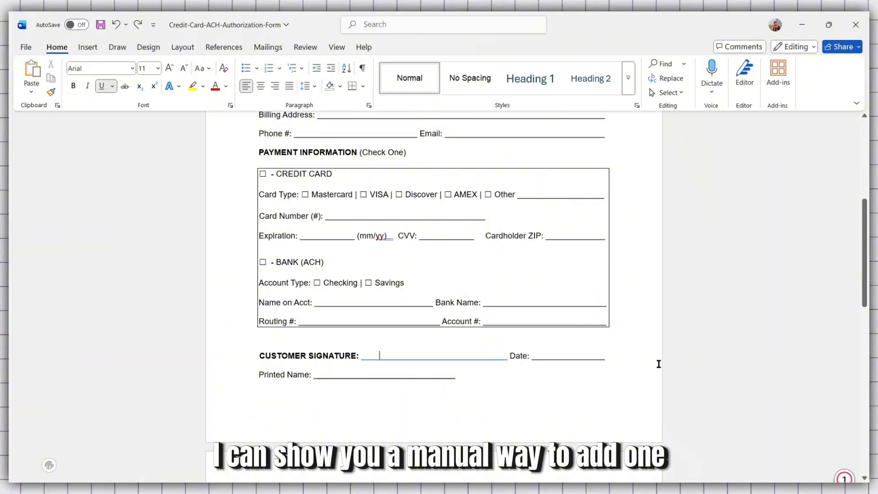
scroll(575, 347, "down", 3)
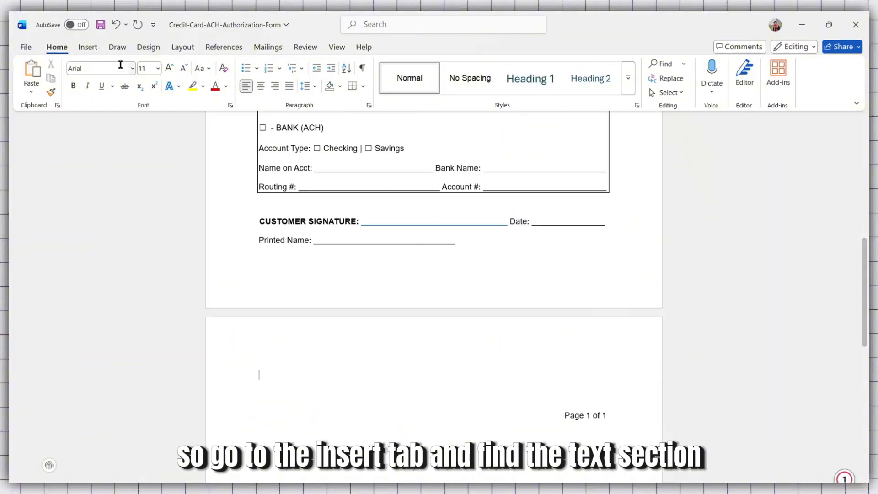
Insert a signature line on page two with the suggested signer's name and the title manager
left_click(87, 49)
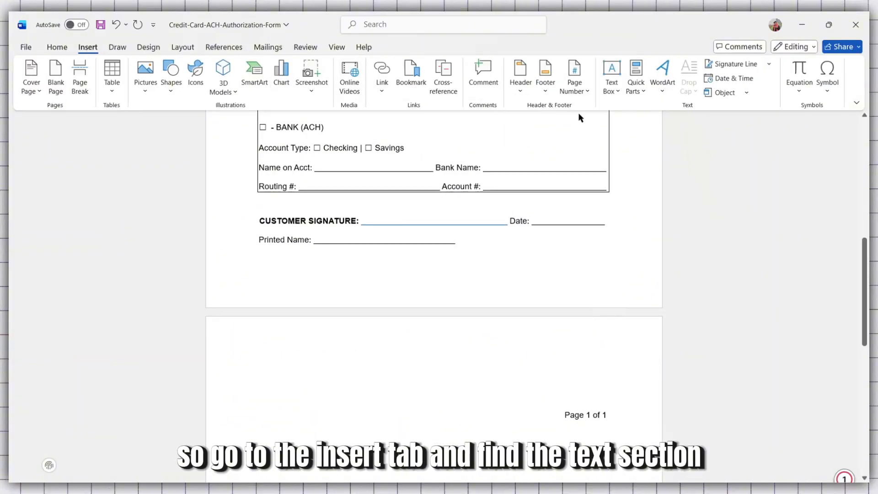
left_click(730, 67)
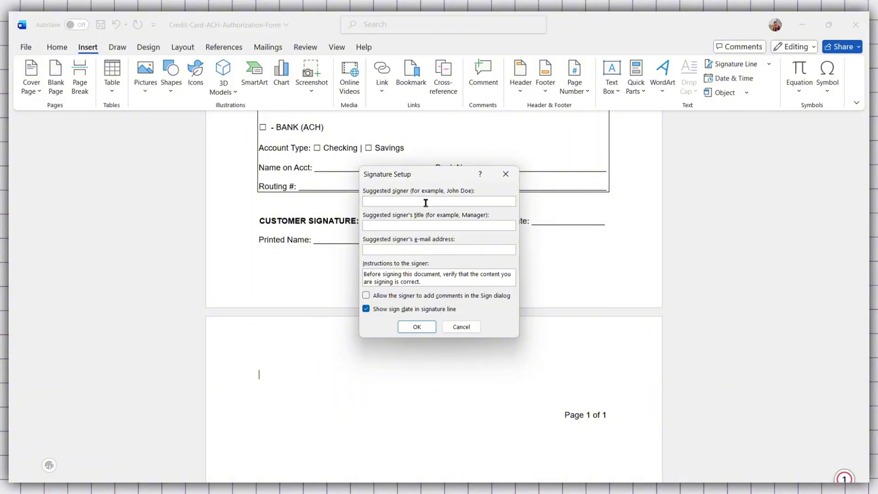
left_click(492, 228)
type("manager")
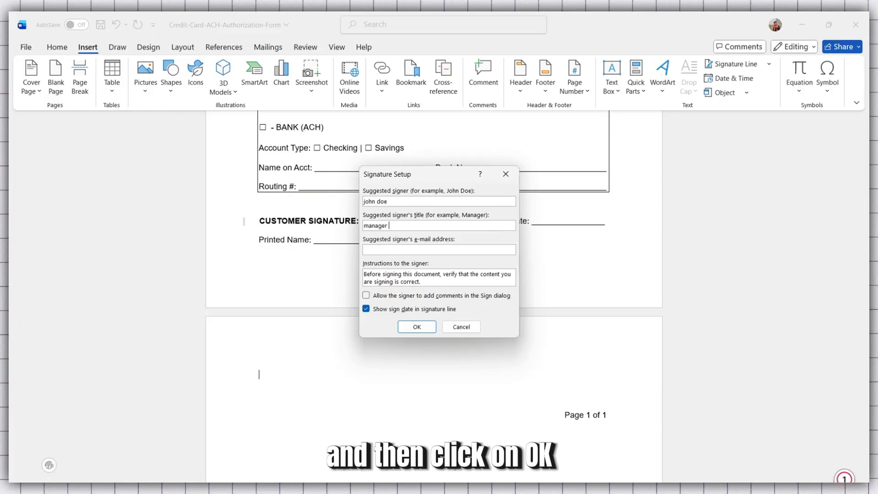
left_click(456, 247)
left_click(425, 328)
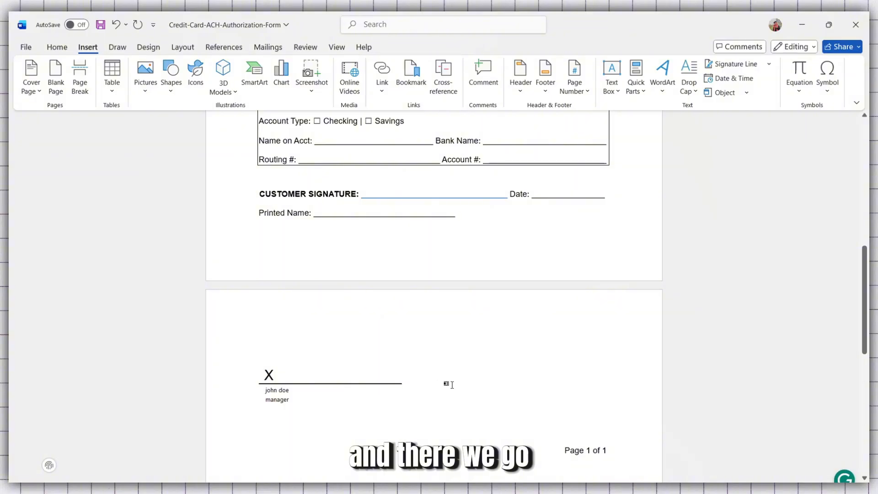
Draw a handwritten signature with the black pen over the new signature line, then return to selection
scroll(331, 339, "down", 2)
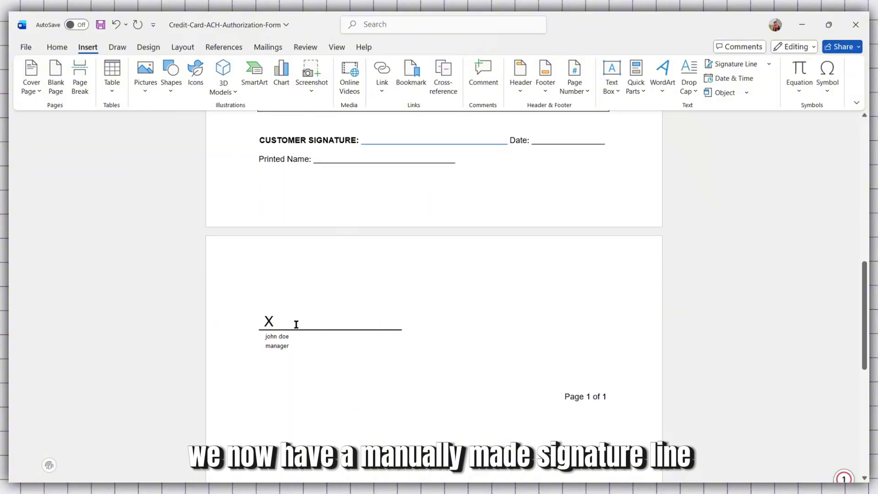
scroll(484, 311, "up", 1)
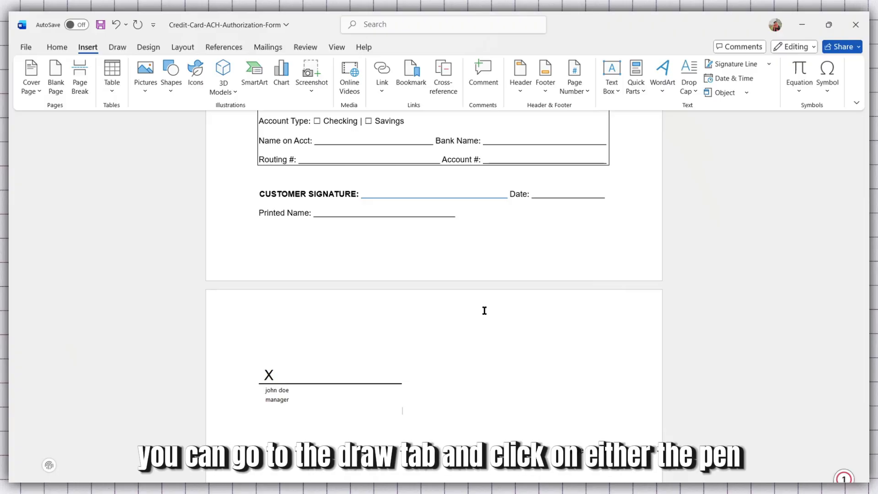
left_click(118, 47)
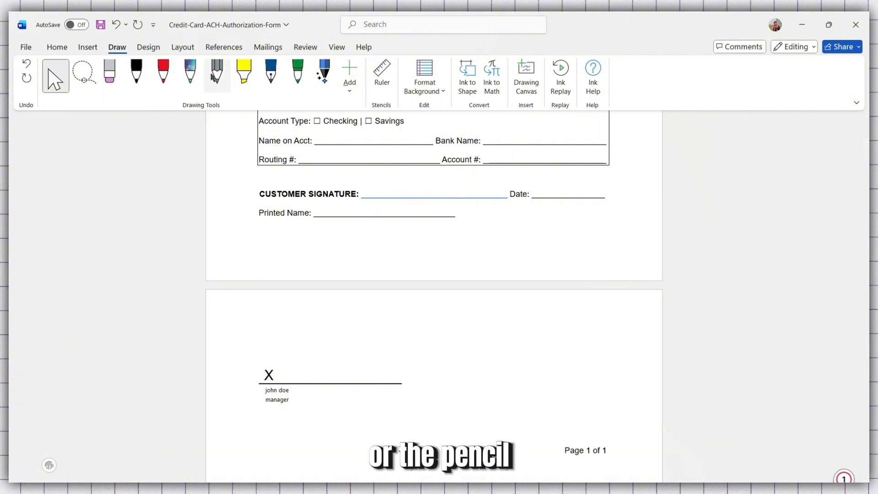
left_click(137, 77)
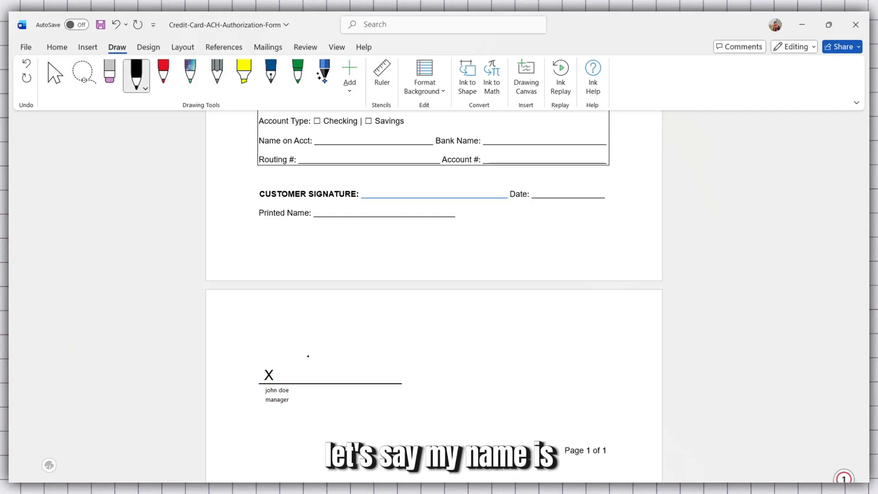
left_click_drag(311, 356, 387, 371)
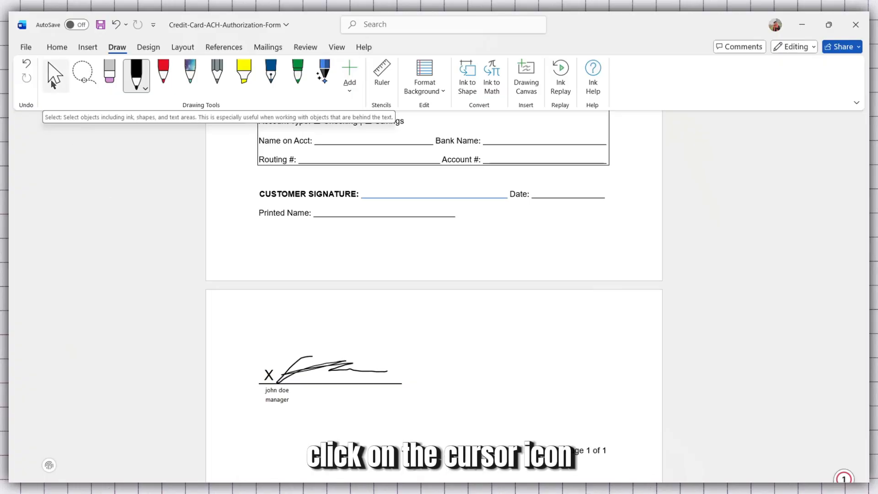
left_click(53, 83)
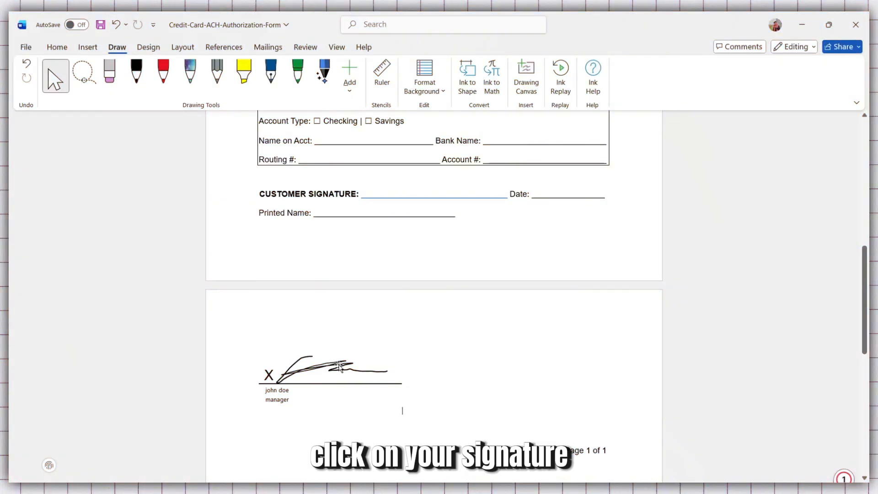
Enlarge the drawn ink signature slightly and shift it to sit on the signature line
left_click(336, 366)
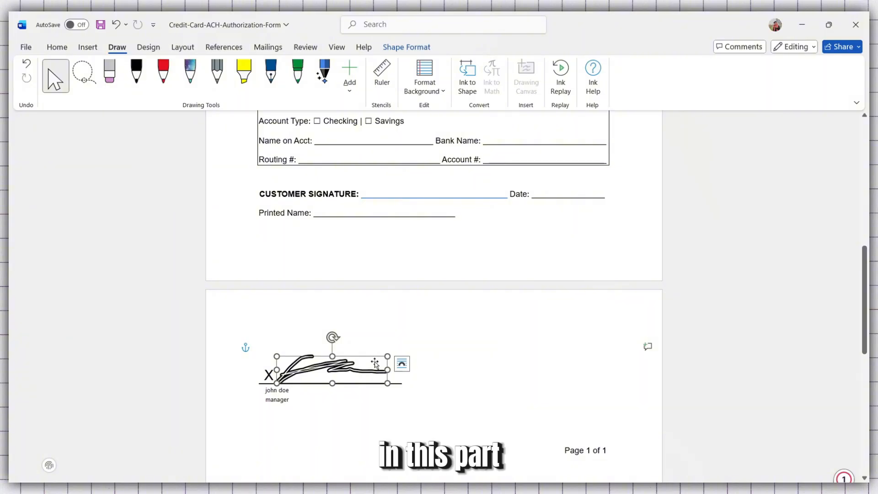
mouse_move(388, 356)
left_mouse_down()
mouse_move(427, 343)
mouse_move(390, 345)
mouse_move(406, 345)
left_mouse_up()
mouse_move(363, 366)
left_mouse_down()
mouse_move(384, 345)
mouse_move(383, 354)
mouse_move(437, 278)
mouse_move(433, 190)
mouse_move(414, 145)
mouse_move(433, 137)
mouse_move(397, 307)
mouse_move(361, 347)
mouse_move(387, 356)
mouse_move(375, 362)
left_mouse_up()
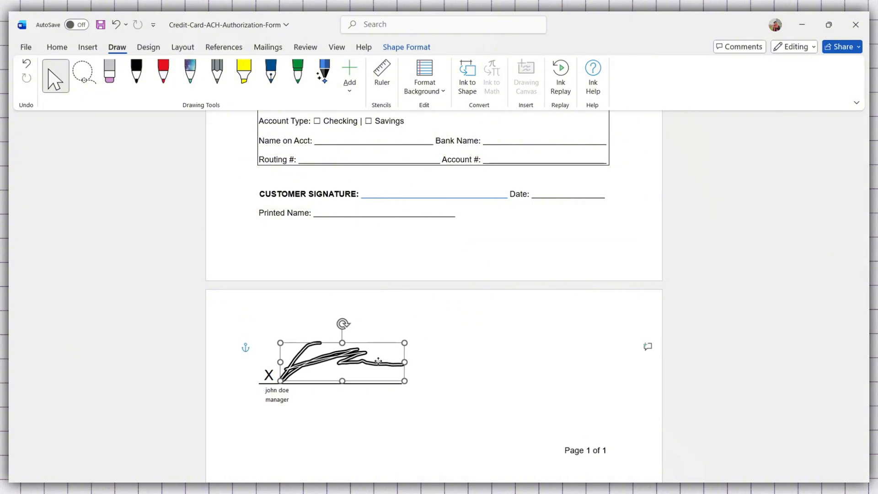
left_click(498, 375)
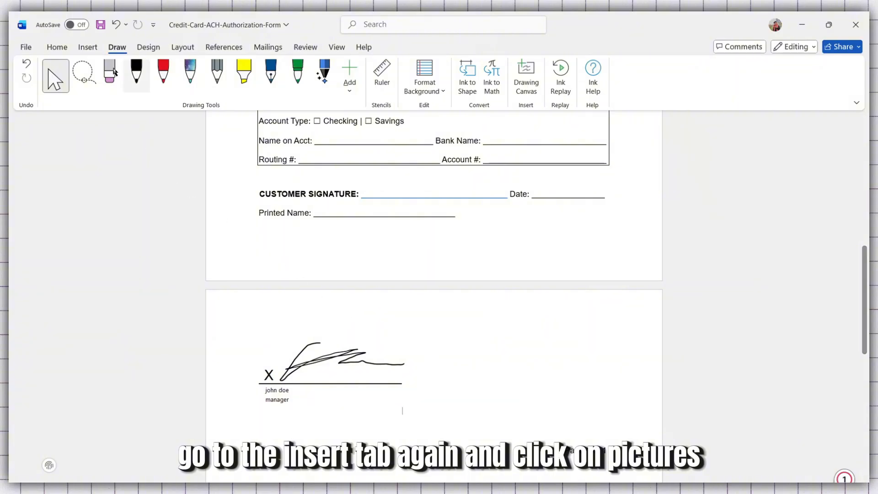
Insert a signature picture from this device below the signature line
left_click(89, 47)
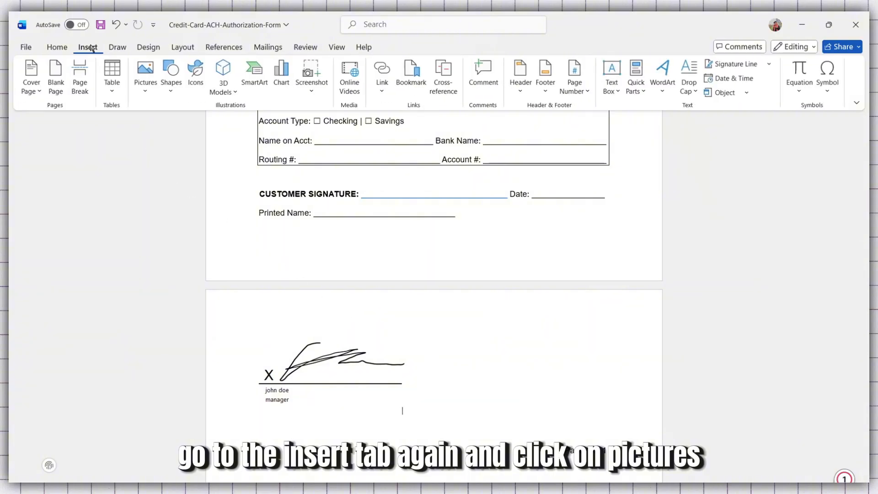
left_click(147, 77)
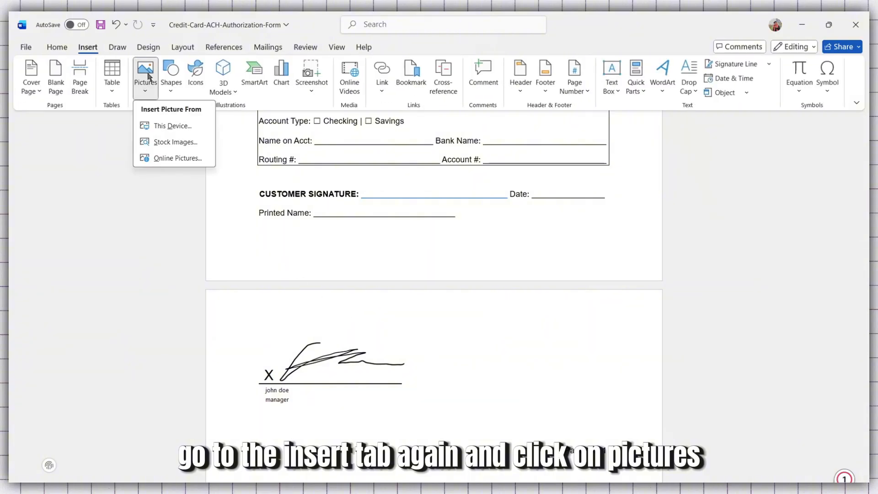
left_click(173, 125)
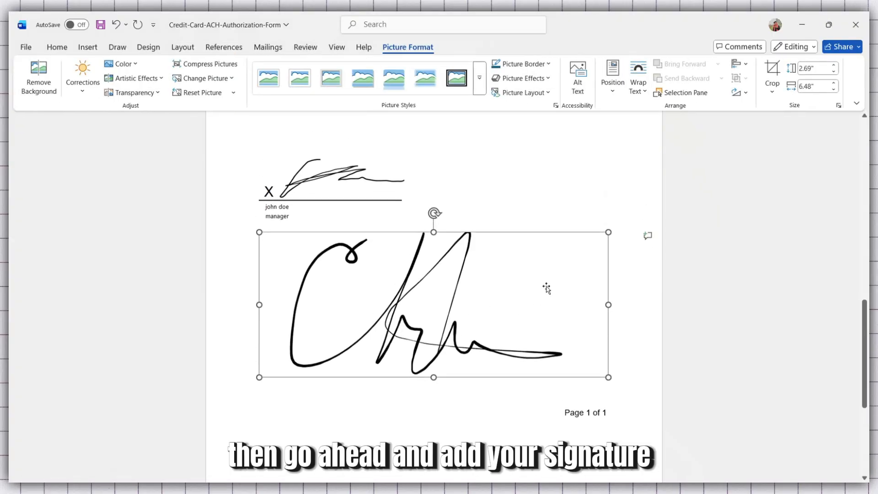
scroll(546, 288, "up", 5)
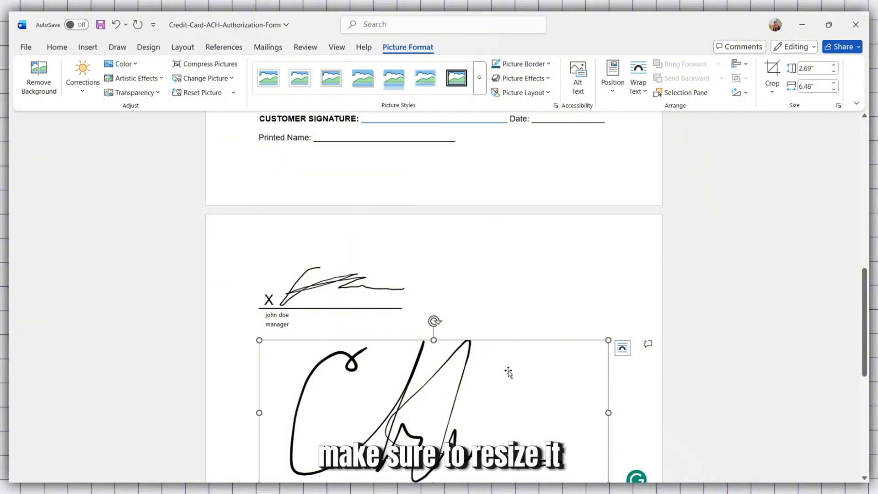
Shrink the inserted signature picture to about 0.39 by 0.95 inches
mouse_move(575, 355)
left_mouse_down()
mouse_move(421, 400)
mouse_move(462, 361)
mouse_move(476, 445)
left_mouse_up()
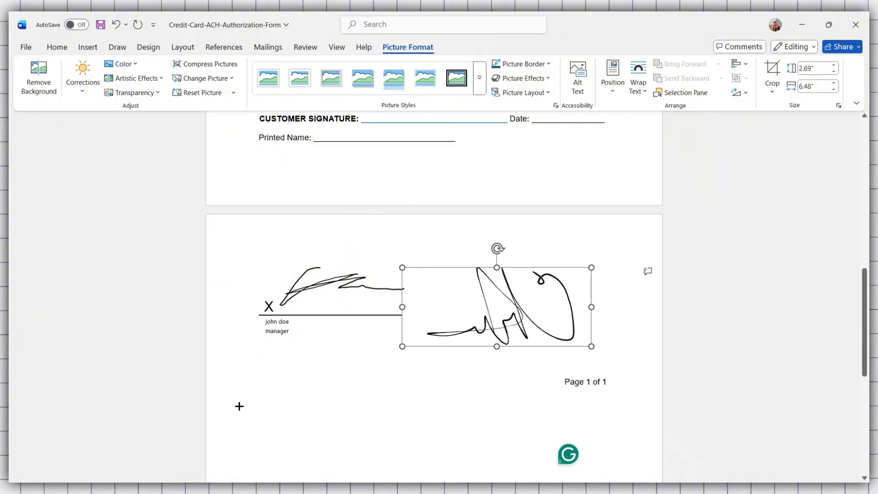
mouse_move(239, 406)
left_mouse_down()
mouse_move(398, 369)
mouse_move(500, 358)
left_mouse_up()
left_click_drag(563, 340, 494, 371)
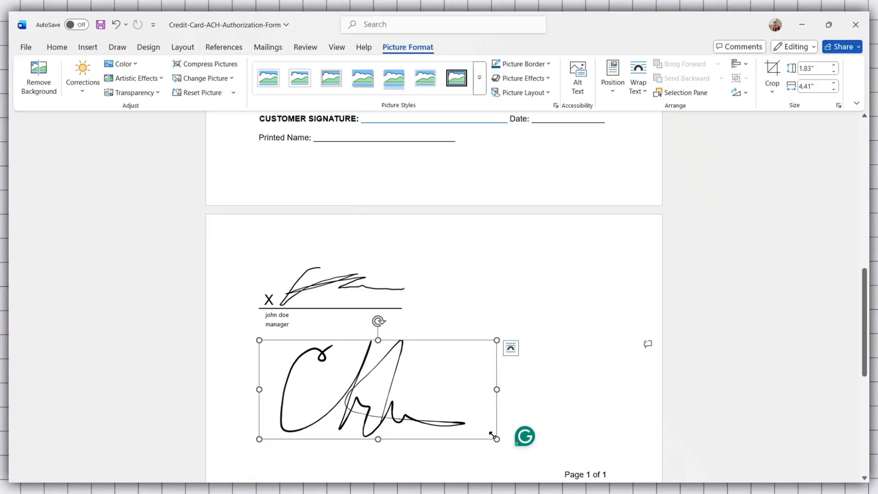
mouse_move(495, 438)
left_mouse_down()
mouse_move(345, 356)
mouse_move(397, 347)
left_mouse_up()
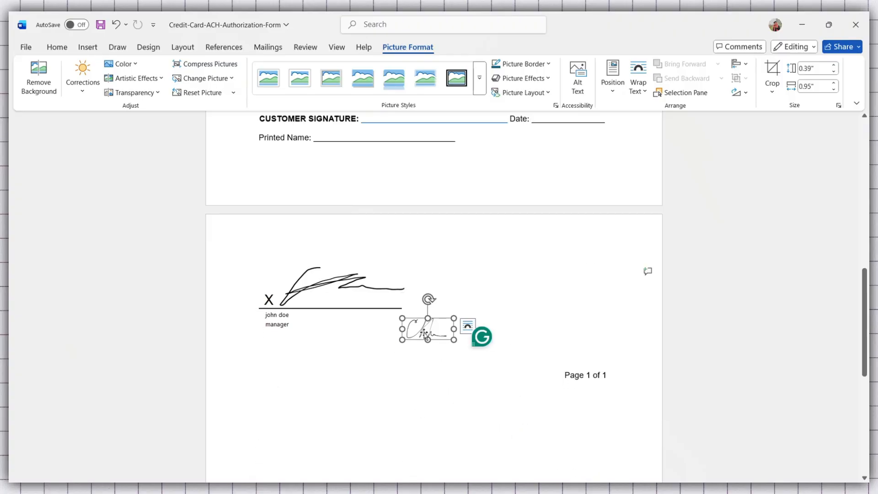
Set the signature picture's text wrapping to In Front of Text
left_click(469, 343)
left_click(428, 331)
left_click(468, 325)
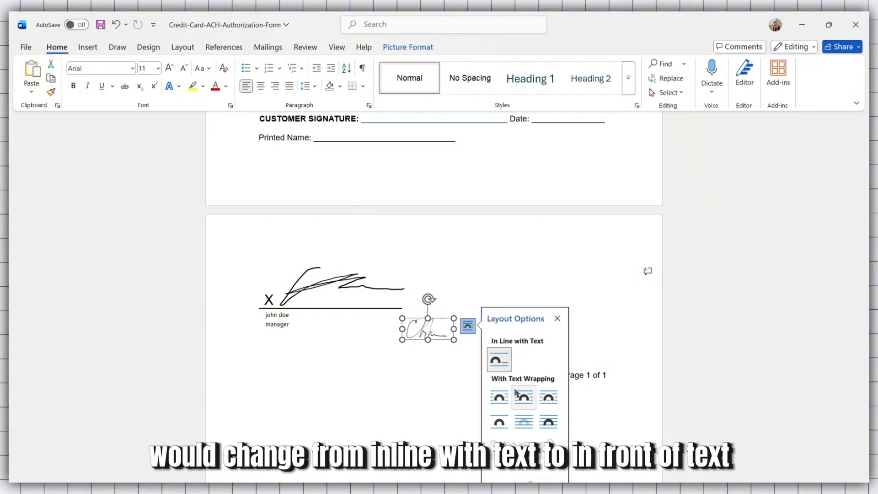
left_click(548, 420)
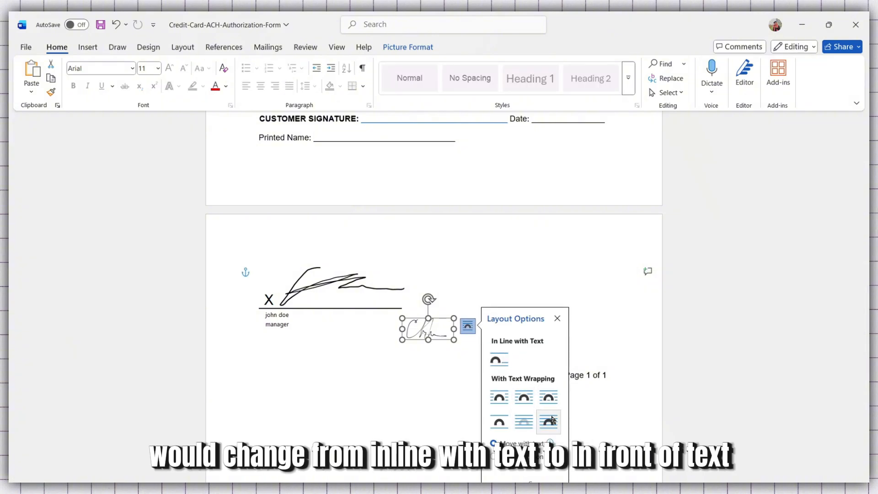
Move the signature picture onto the Customer Signature line on page one
scroll(541, 420, "down", 1)
left_click(469, 297)
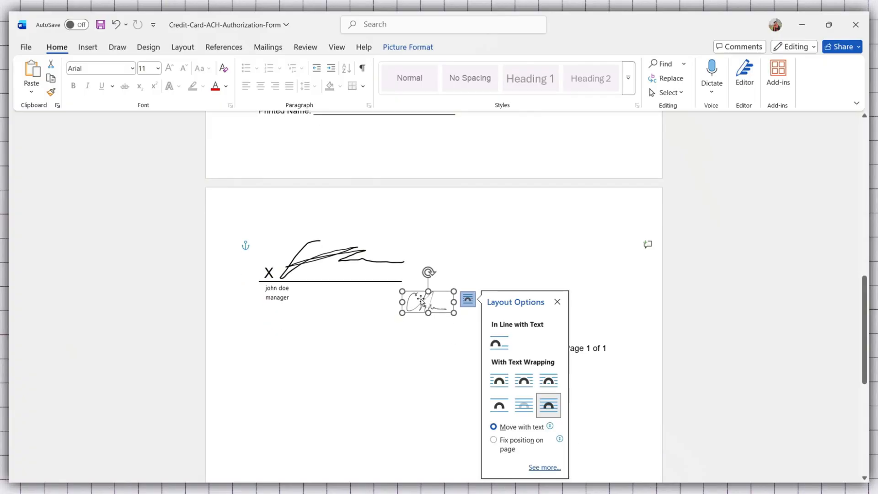
mouse_move(428, 302)
left_mouse_down()
mouse_move(474, 245)
mouse_move(337, 251)
left_mouse_up()
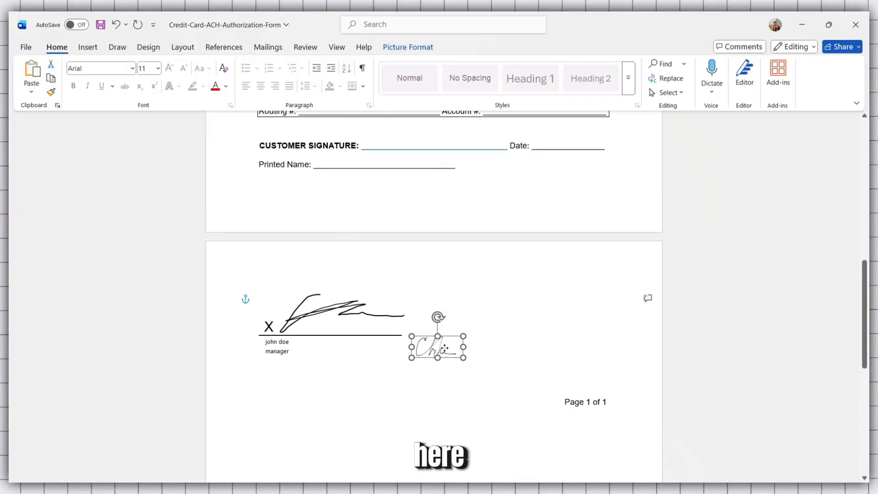
mouse_move(445, 348)
left_mouse_down()
mouse_move(461, 321)
mouse_move(454, 335)
mouse_move(440, 309)
mouse_move(334, 320)
mouse_move(385, 323)
mouse_move(330, 329)
mouse_move(416, 152)
mouse_move(404, 134)
mouse_move(410, 142)
mouse_move(388, 139)
mouse_move(404, 141)
left_mouse_up()
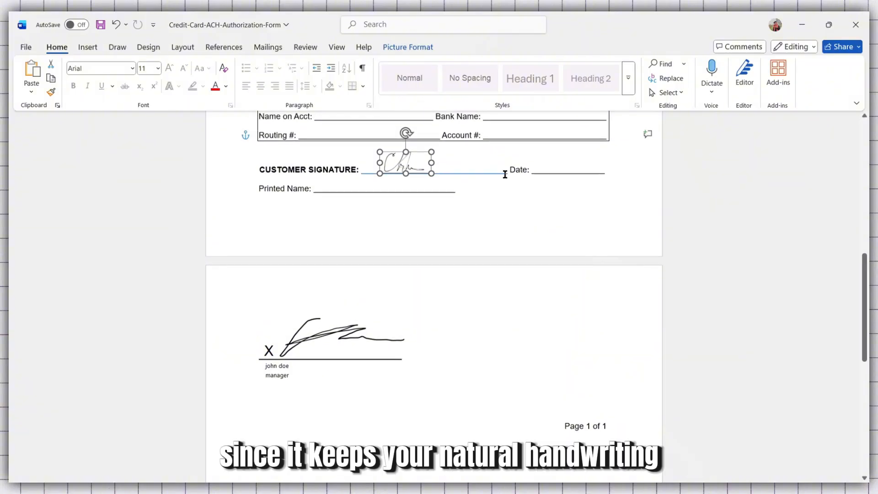
Export the document as a PDF
scroll(505, 172, "up", 1)
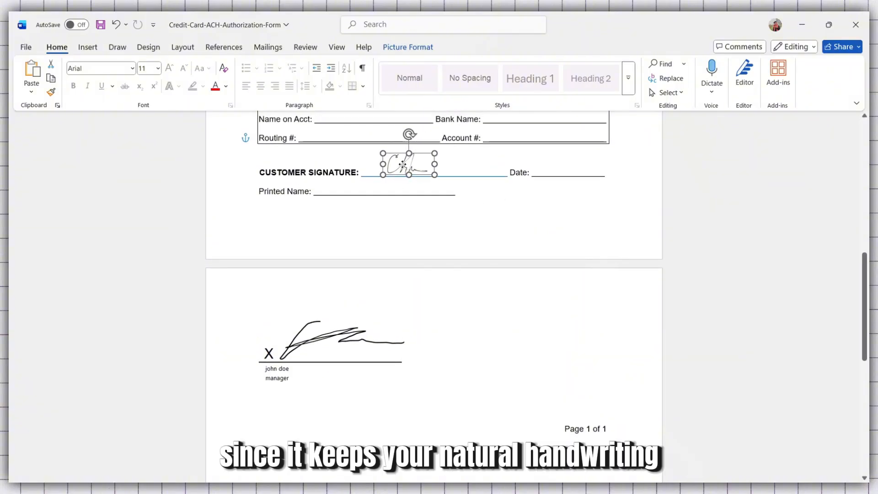
scroll(482, 286, "up", 2)
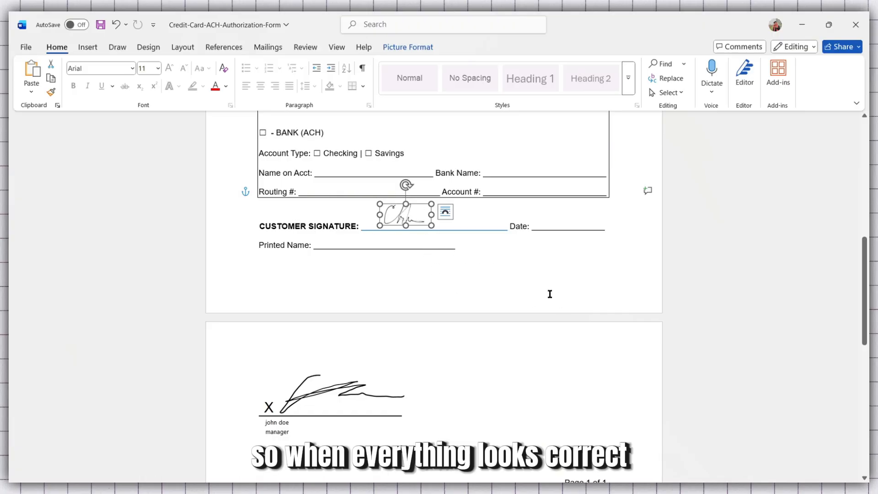
left_click(26, 52)
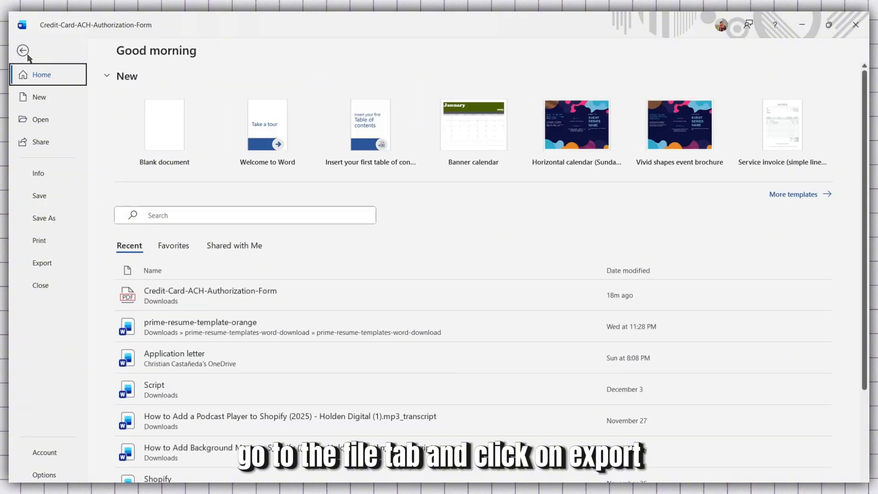
left_click(50, 265)
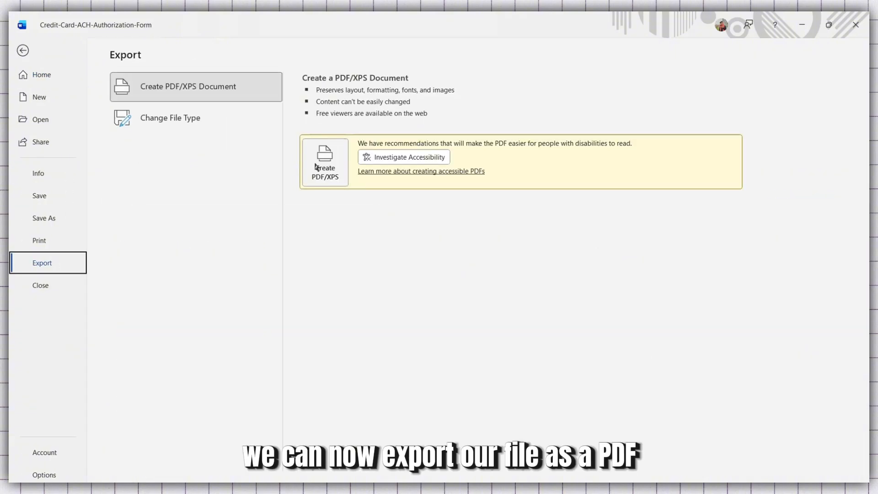
left_click(342, 178)
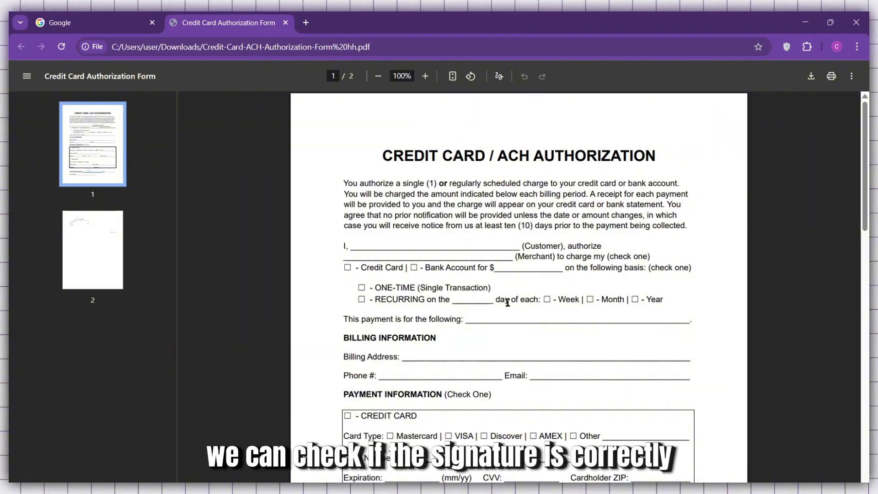
Review the exported PDF in the browser to check the signature placement
scroll(507, 303, "down", 10)
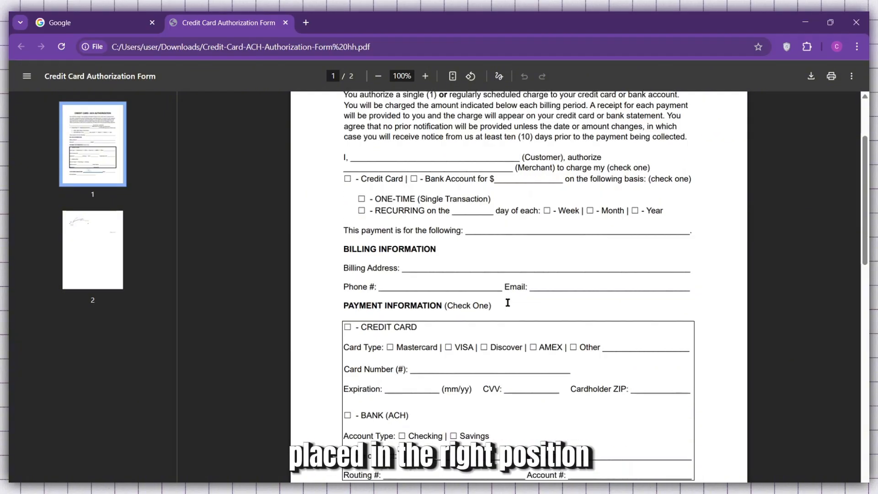